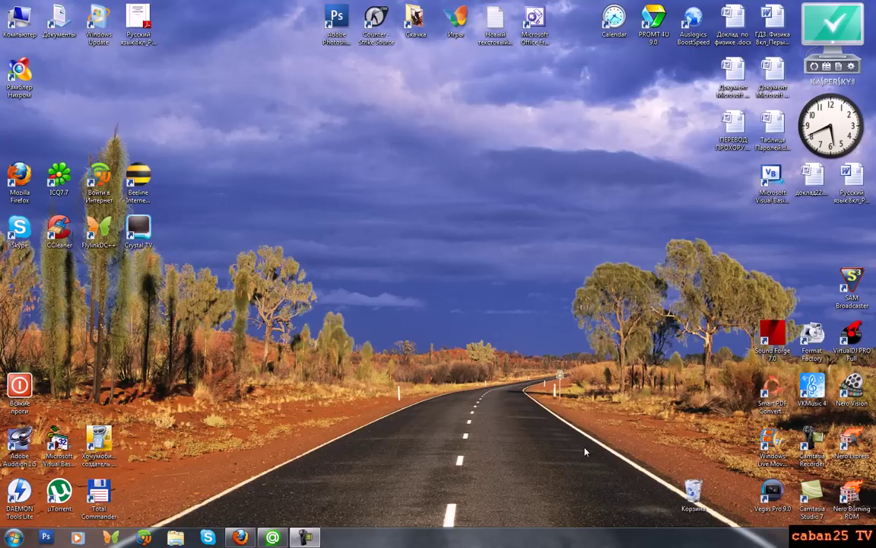
# Step: Launch Nero StartSmart from the Nero 7 Ultra Edition programs and view its Данные task category
pyautogui.press('super')
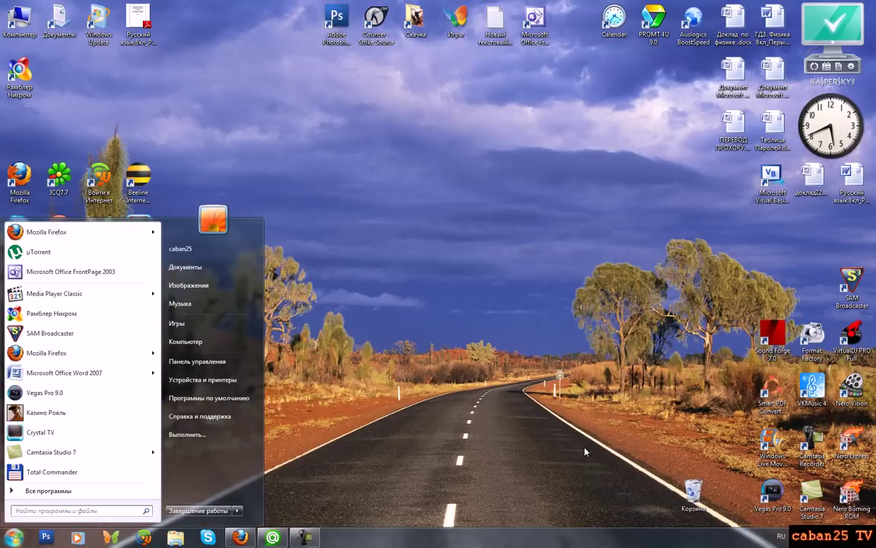
pyautogui.click(46, 490)
pyautogui.scroll(-3, 89, 349)
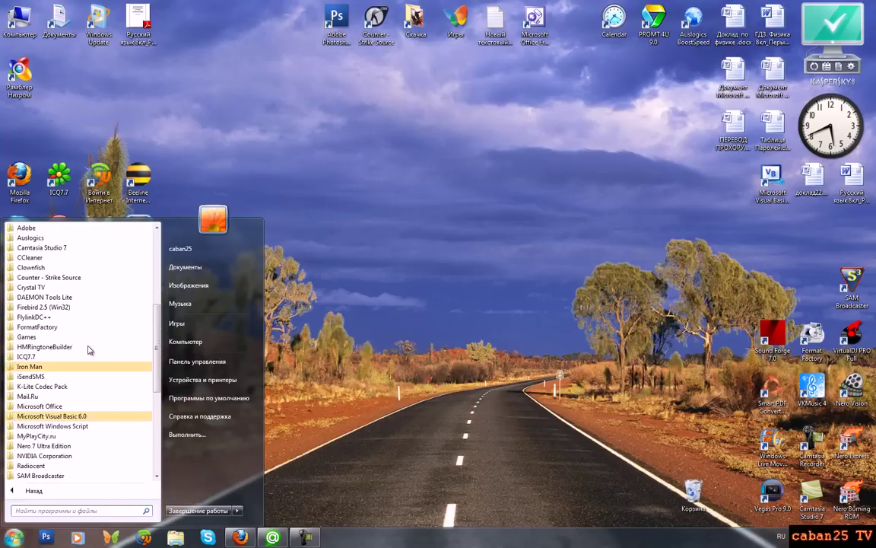
pyautogui.scroll(-6, 88, 350)
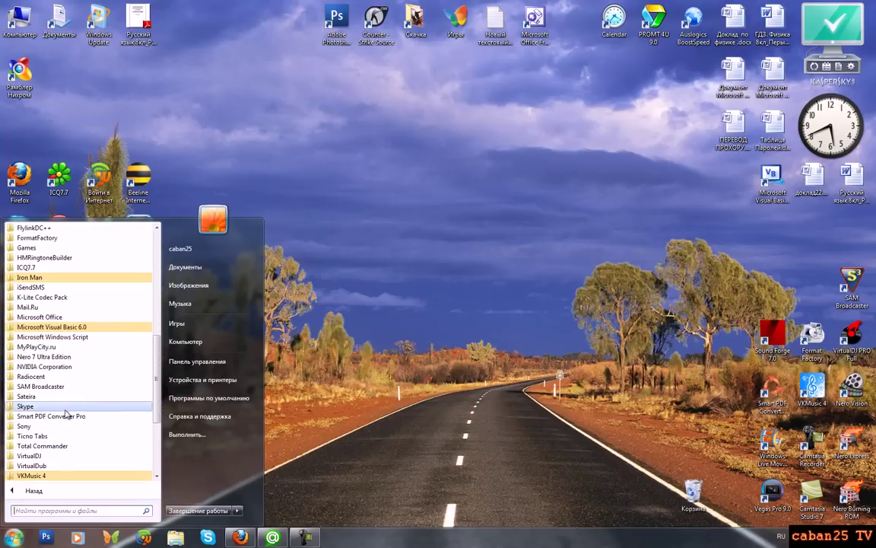
pyautogui.click(60, 356)
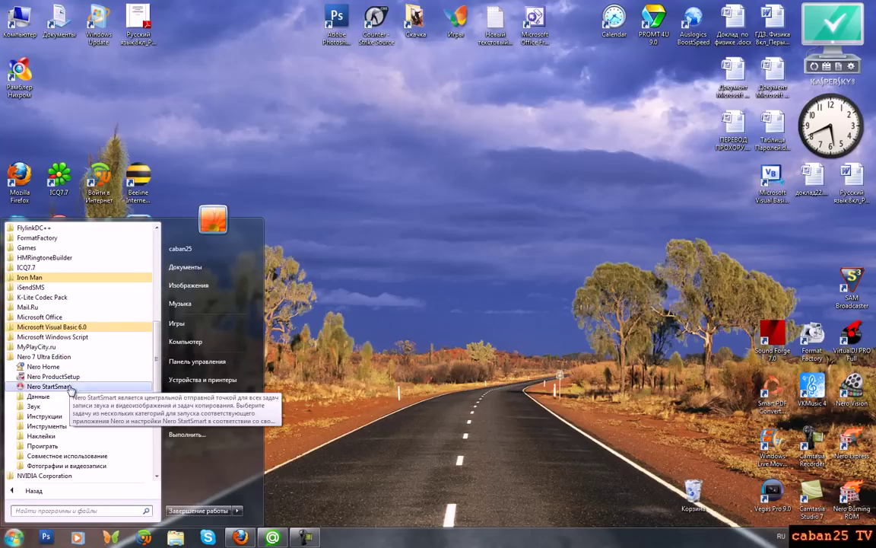
pyautogui.click(71, 387)
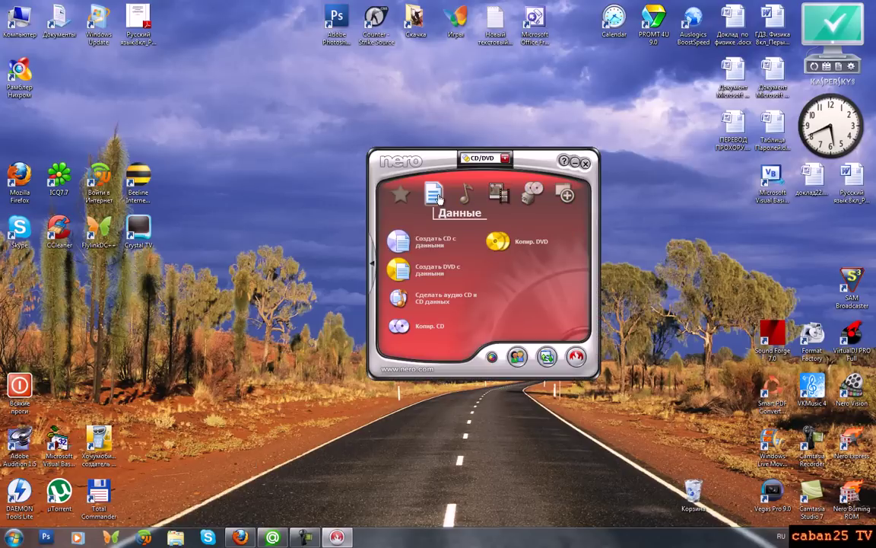
pyautogui.click(438, 199)
# Step: Launch Nero Burning ROM from the Nero 7 Ultra Edition data programs and create a new DVD-ROM (ISO) project
pyautogui.click(14, 537)
pyautogui.click(46, 491)
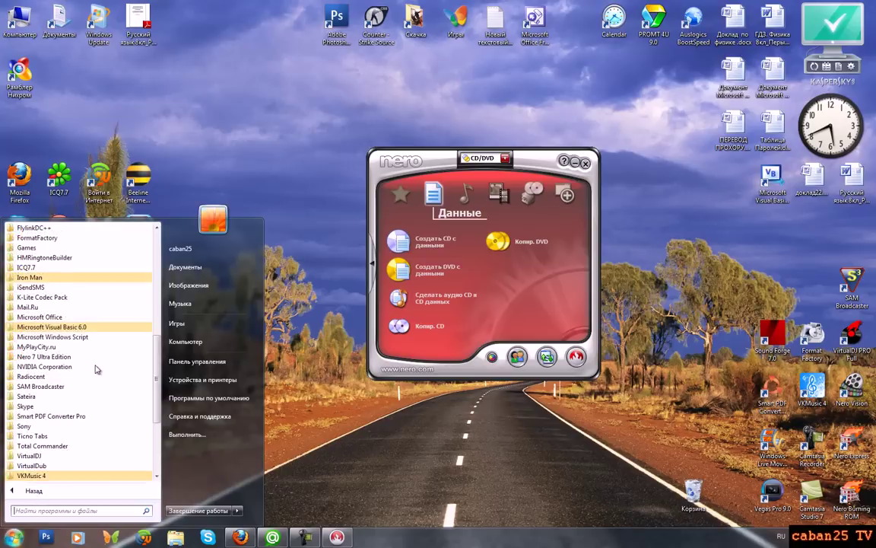
pyautogui.scroll(-2, 65, 392)
pyautogui.click(67, 297)
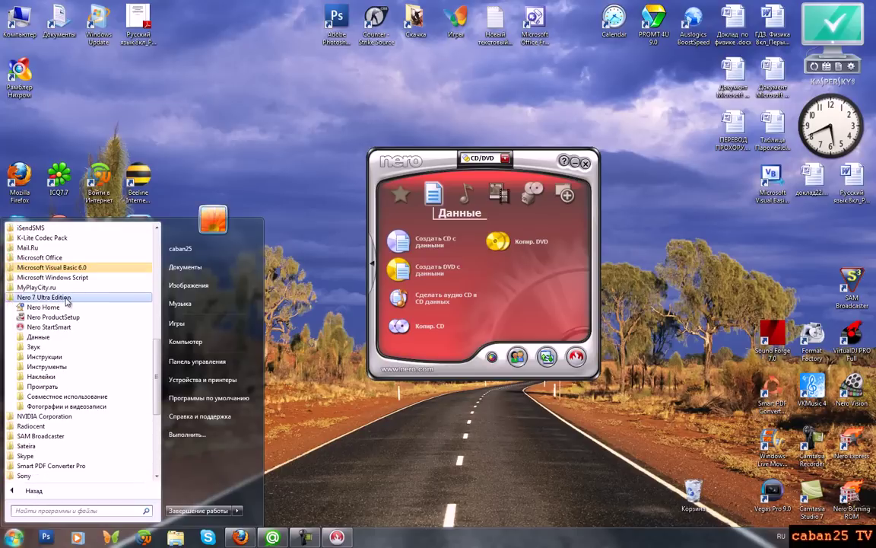
pyautogui.click(74, 336)
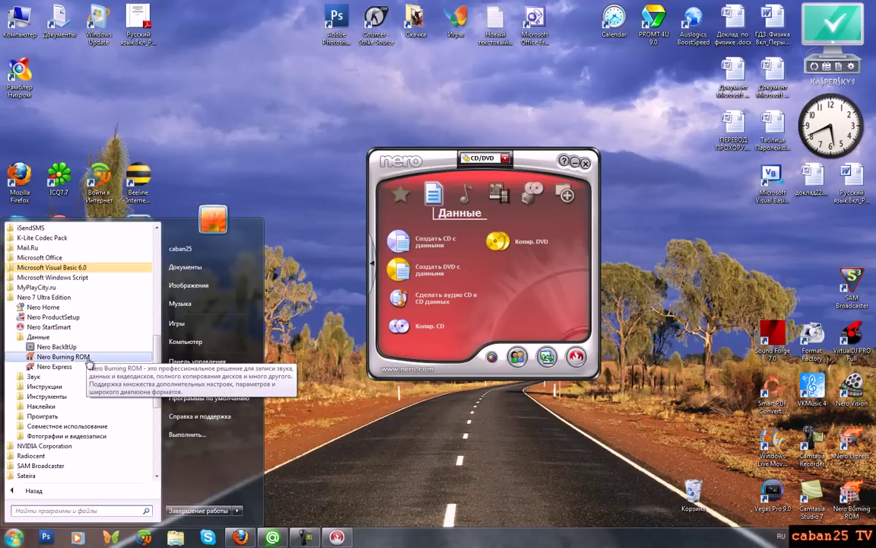
pyautogui.click(65, 356)
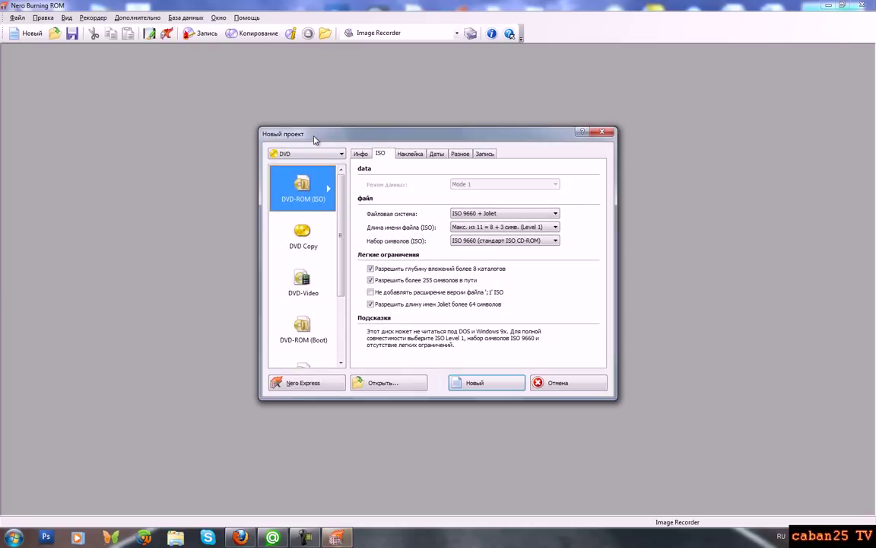
pyautogui.click(491, 382)
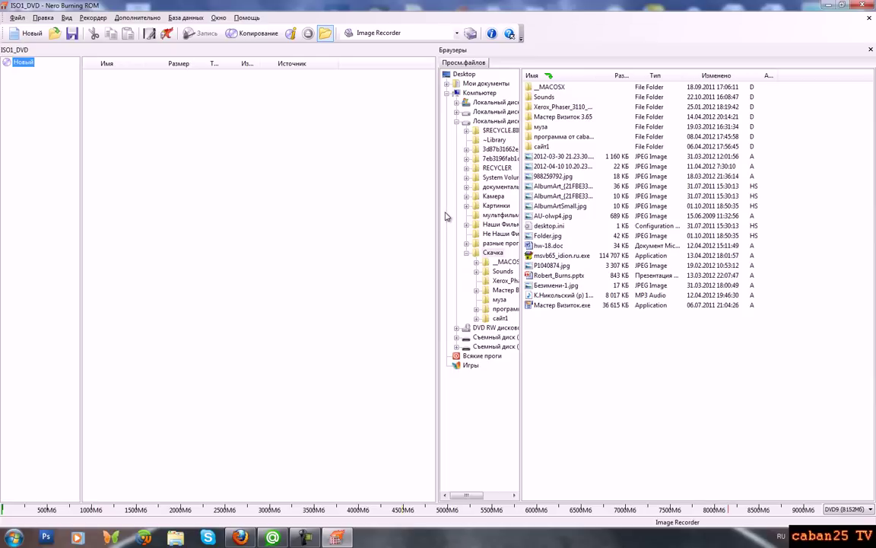
# Step: Add msvb65_idion.ru.exe, the программа от caban25 and сайт1 folders, hw-18.doc, Robert_Burns.pptx and the MP3 file from Скачка to the disc project
pyautogui.moveTo(559, 255); pyautogui.dragTo(279, 233)
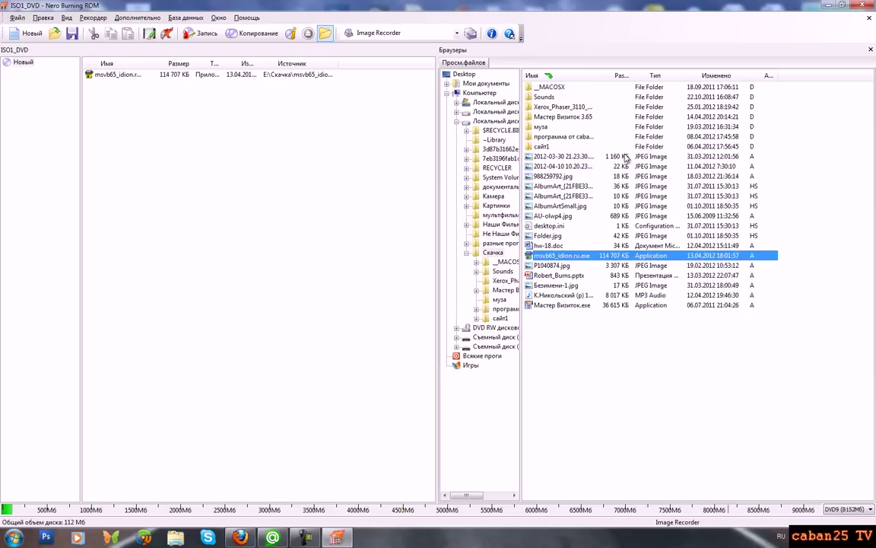
pyautogui.moveTo(545, 137); pyautogui.dragTo(230, 161)
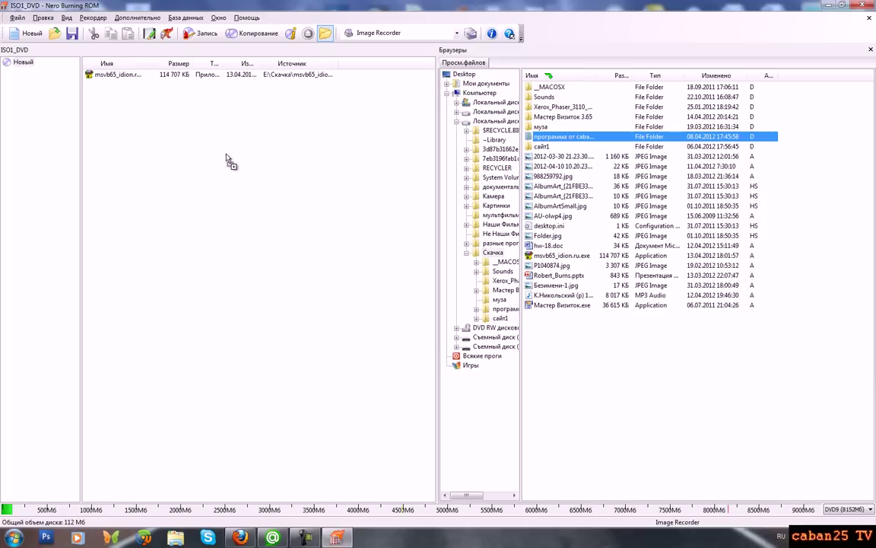
pyautogui.moveTo(542, 146); pyautogui.dragTo(147, 137)
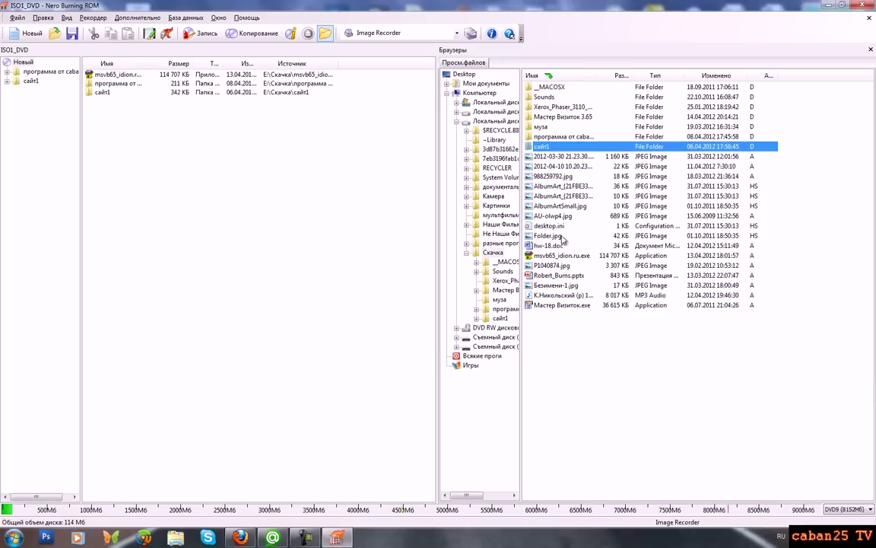
pyautogui.moveTo(544, 245); pyautogui.dragTo(339, 217)
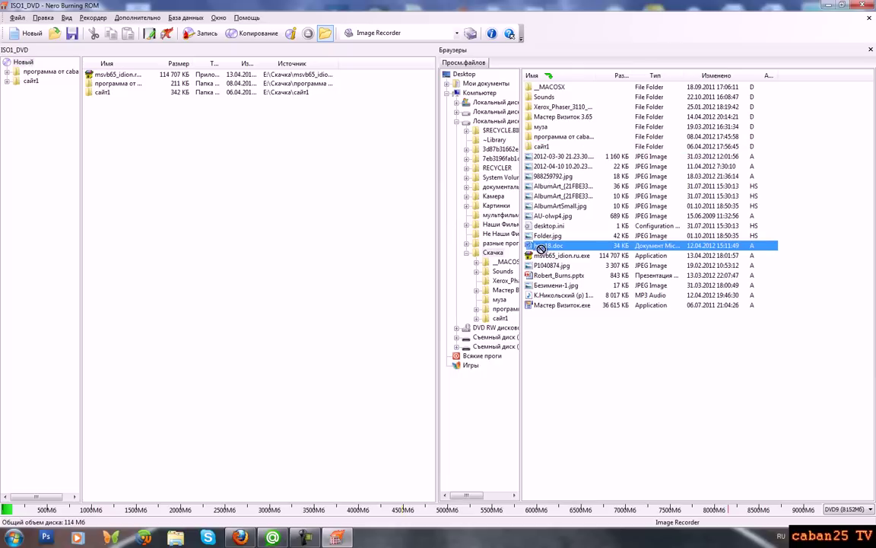
pyautogui.moveTo(557, 275); pyautogui.dragTo(259, 170)
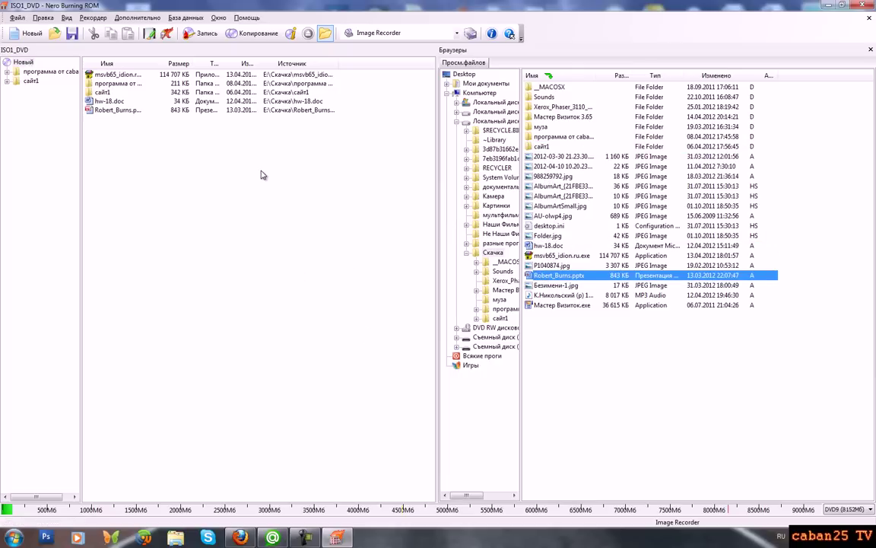
pyautogui.moveTo(567, 296); pyautogui.dragTo(360, 246)
pyautogui.moveTo(110, 190); pyautogui.dragTo(193, 164)
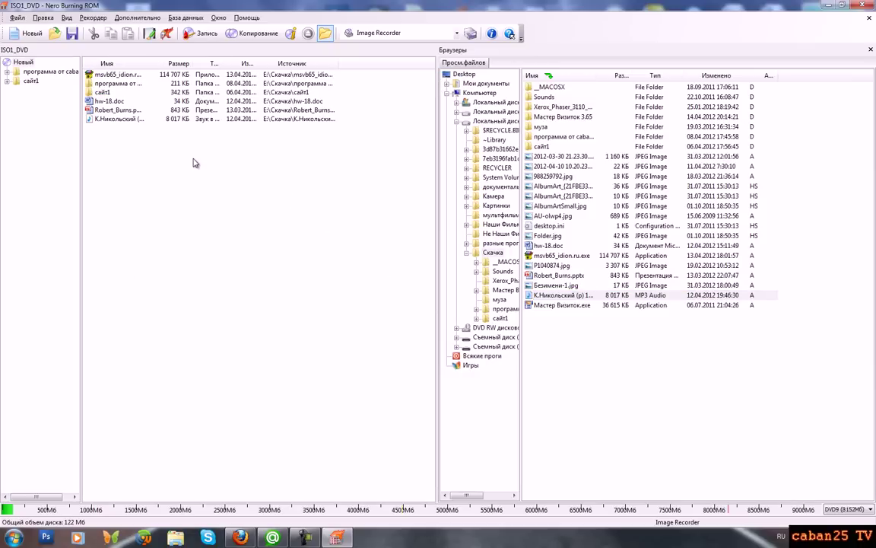
# Step: Choose Image Recorder as the recorder and start burning the DVD project with one copy
pyautogui.click(378, 33)
pyautogui.click(384, 46)
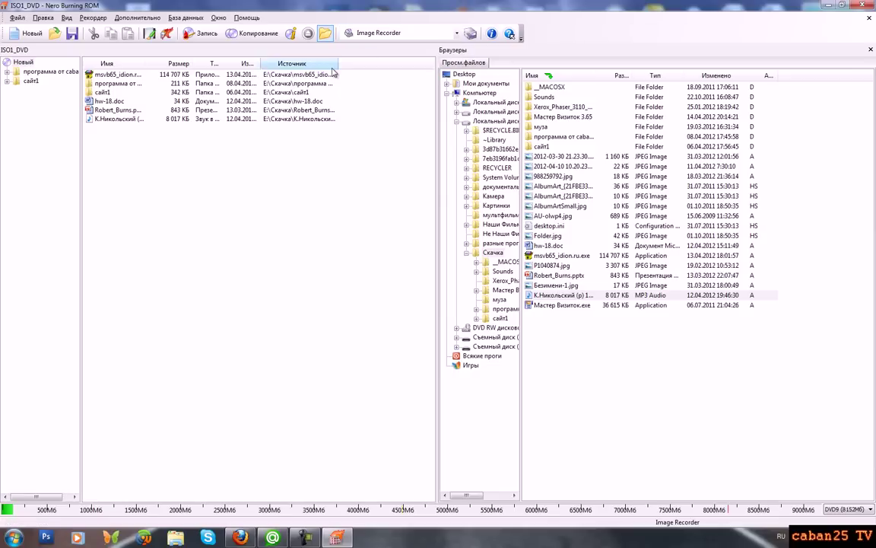
pyautogui.click(217, 37)
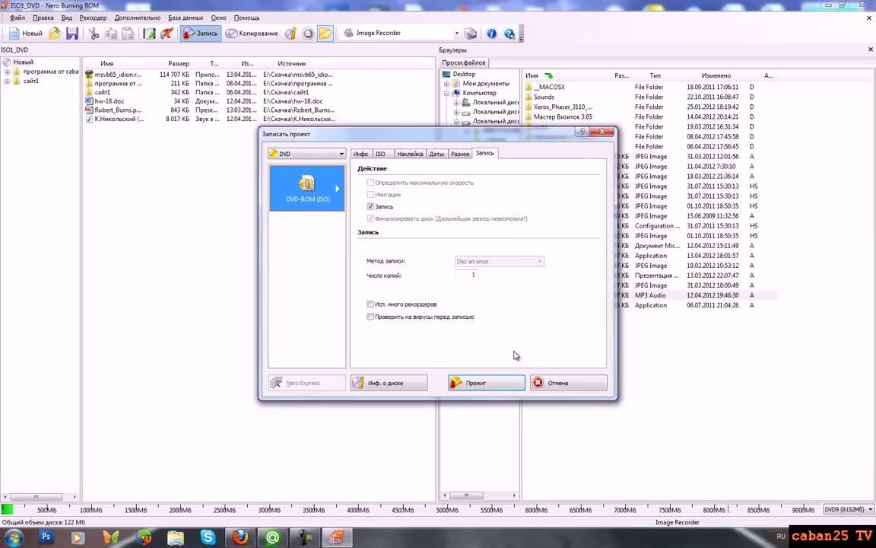
pyautogui.click(492, 377)
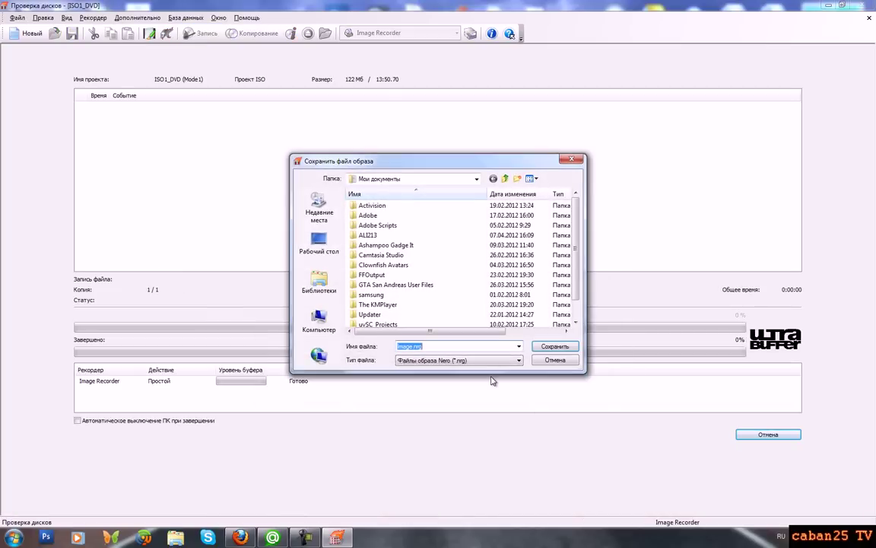
# Step: Save the disc image as Image.iso in Мои документы with the ISO image file type, and close the completion message
pyautogui.click(474, 363)
pyautogui.click(445, 377)
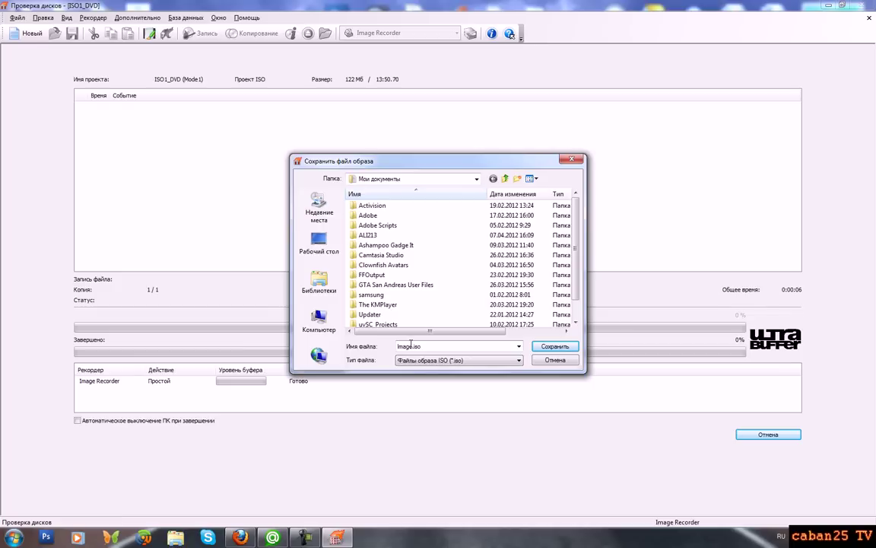
pyautogui.click(557, 347)
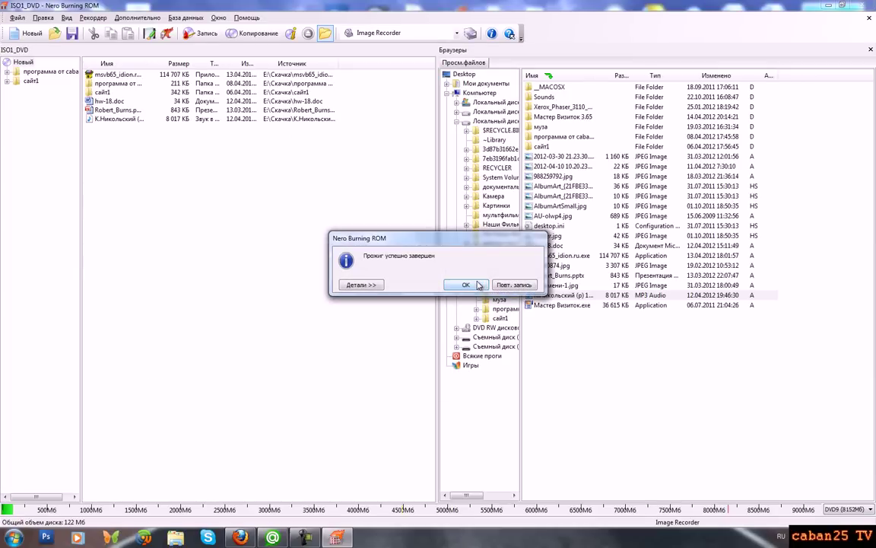
pyautogui.click(461, 285)
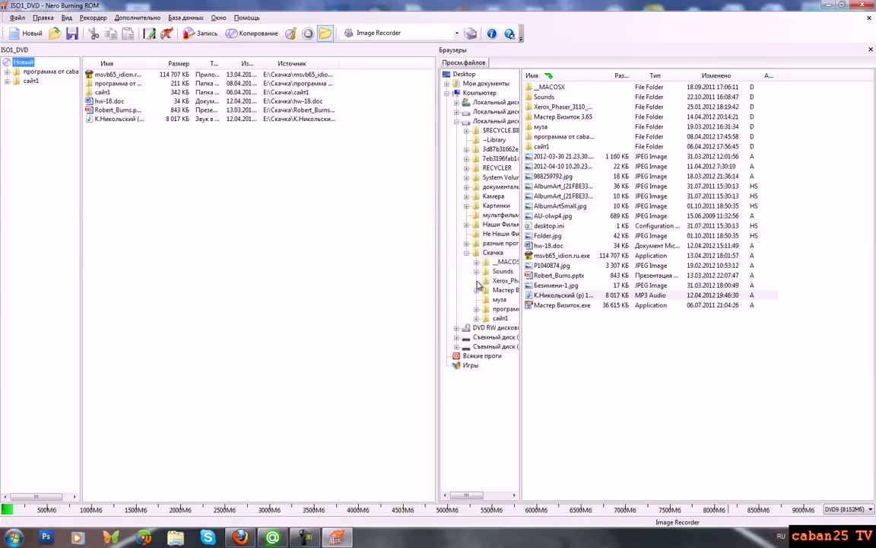
# Step: Open the Документы library in Explorer and rename Image.iso to разны файлы.iso
pyautogui.click(177, 538)
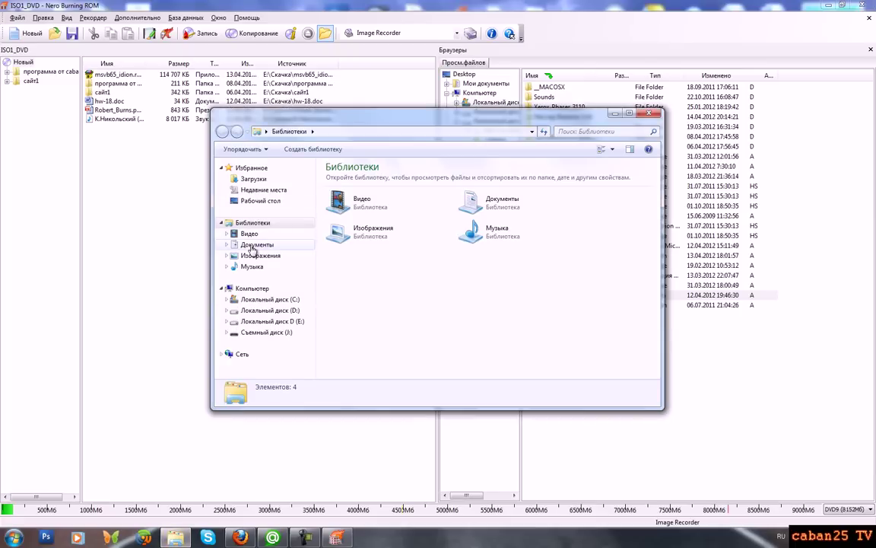
pyautogui.click(254, 245)
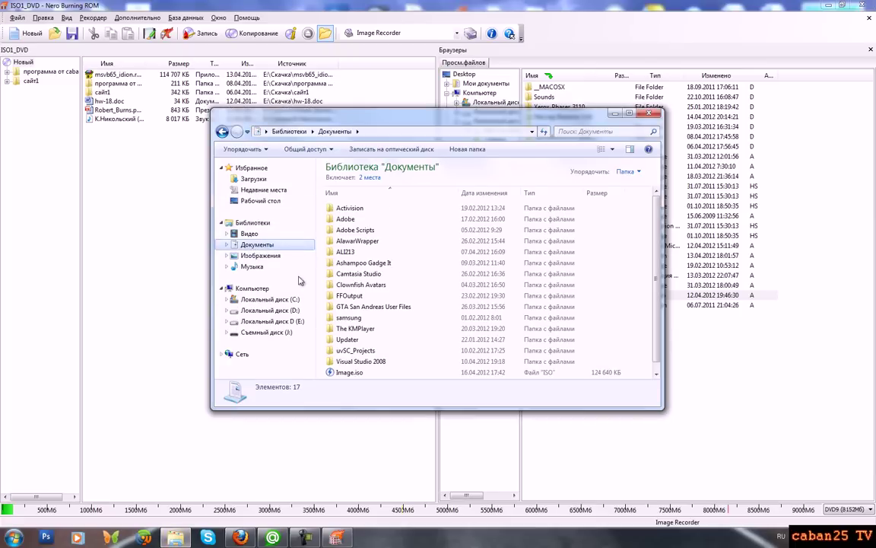
pyautogui.doubleClick(427, 116)
pyautogui.click(142, 261)
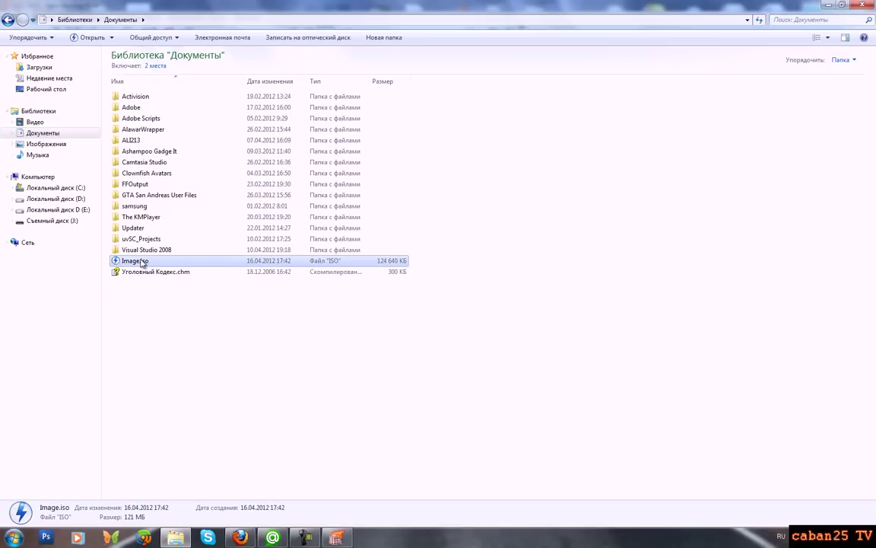
pyautogui.click(141, 261)
pyautogui.press('BackSpace')
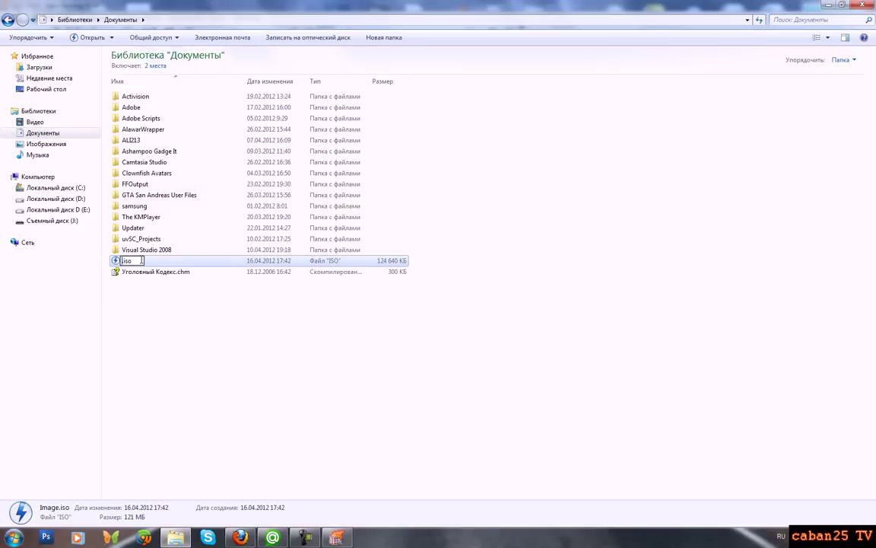
pyautogui.write('разные файл')
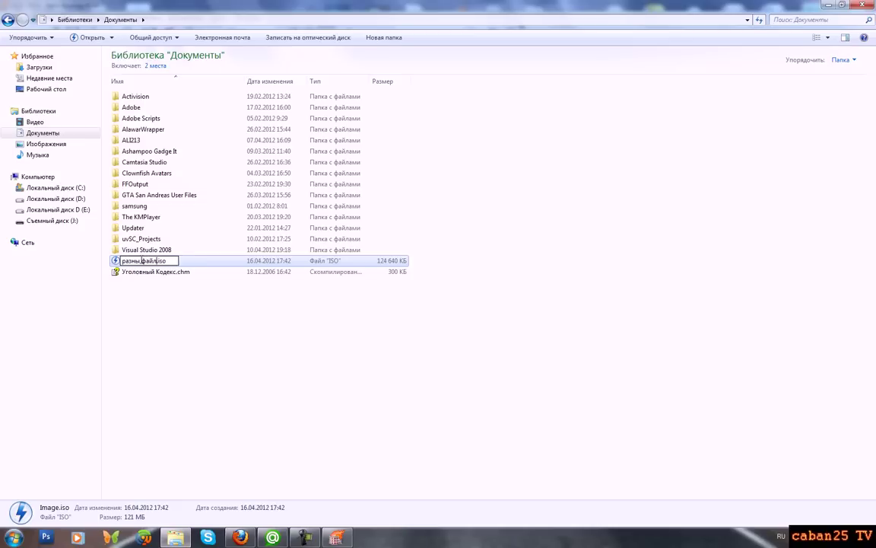
pyautogui.press('Return')
# Step: Restore the Документы window from full screen, then reposition and resize it so the desktop shortcuts are reachable
pyautogui.moveTo(422, 9); pyautogui.dragTo(422, 139)
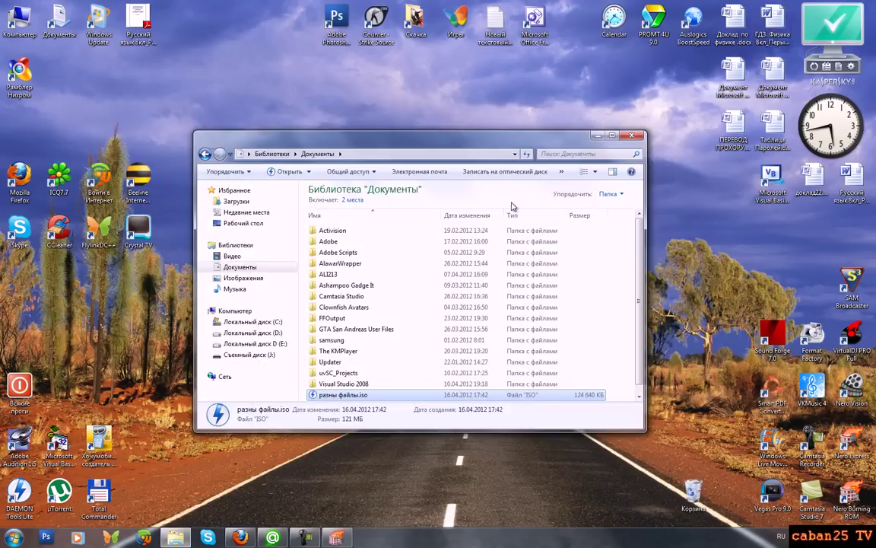
pyautogui.moveTo(484, 144); pyautogui.dragTo(566, 89)
pyautogui.moveTo(615, 375); pyautogui.dragTo(613, 404)
pyautogui.moveTo(727, 378); pyautogui.dragTo(795, 367)
pyautogui.moveTo(276, 278)
pyautogui.mouseDown()
pyautogui.moveTo(248, 278)
pyautogui.moveTo(285, 277)
pyautogui.mouseUp()
# Step: Launch DAEMON Tools Lite from its desktop shortcut and move its window clear of разны файлы.iso in the Explorer window
pyautogui.moveTo(19, 493); pyautogui.dragTo(224, 441)
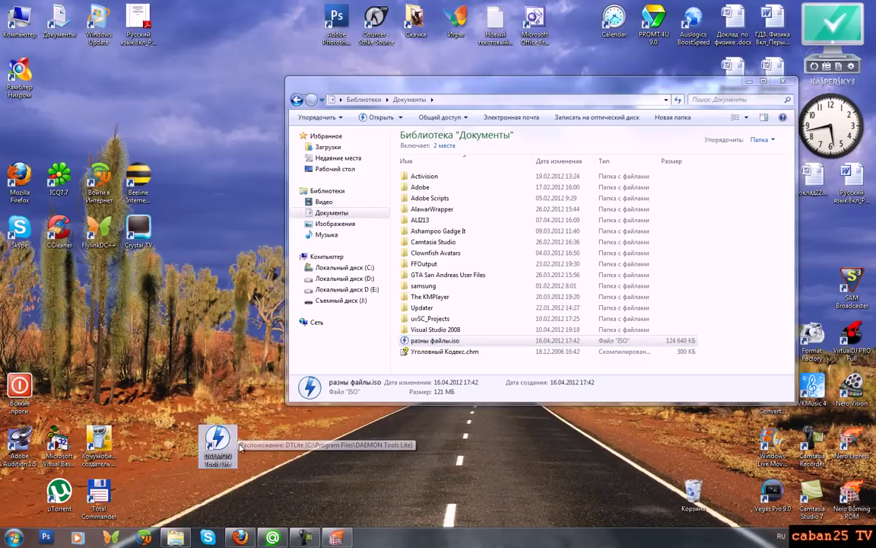
pyautogui.doubleClick(218, 441)
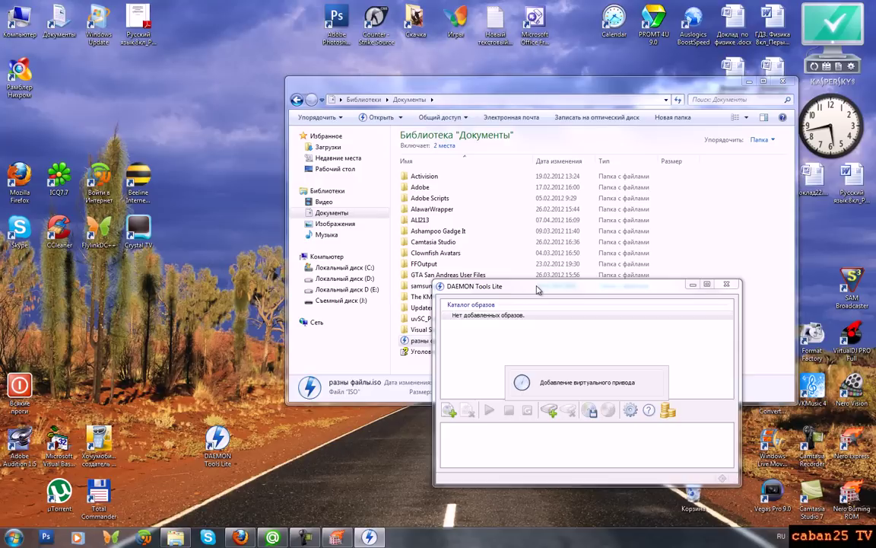
pyautogui.moveTo(531, 287); pyautogui.dragTo(598, 269)
# Step: Add разны файлы.iso to the DAEMON Tools Lite image catalog and mount it in virtual drive G:
pyautogui.moveTo(447, 344); pyautogui.dragTo(573, 339)
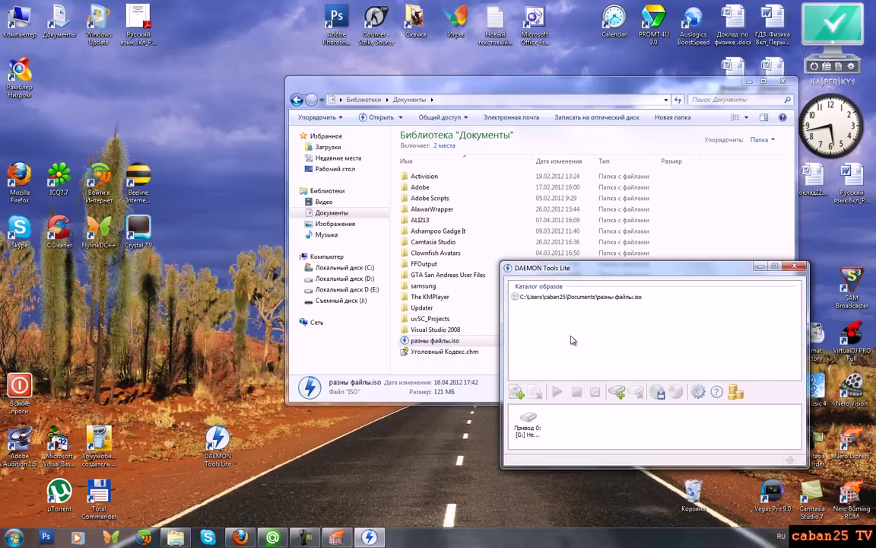
pyautogui.click(565, 299)
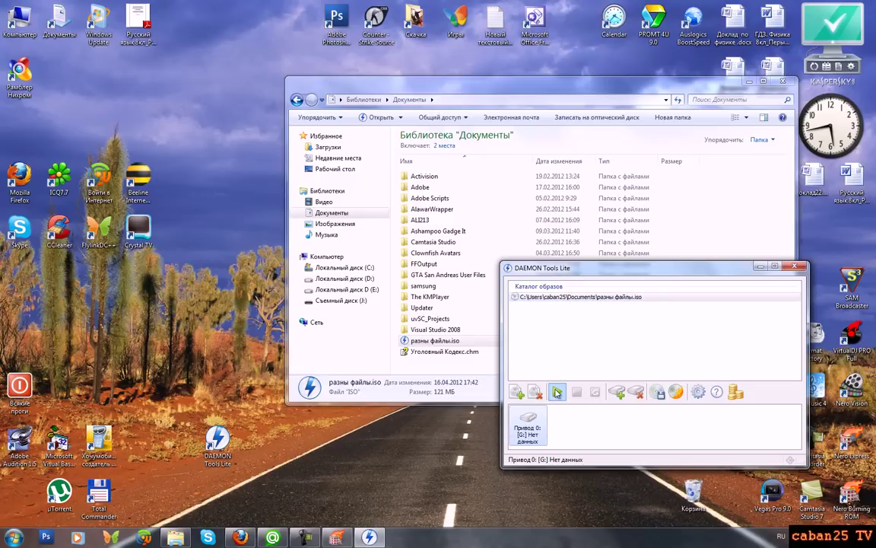
pyautogui.click(557, 392)
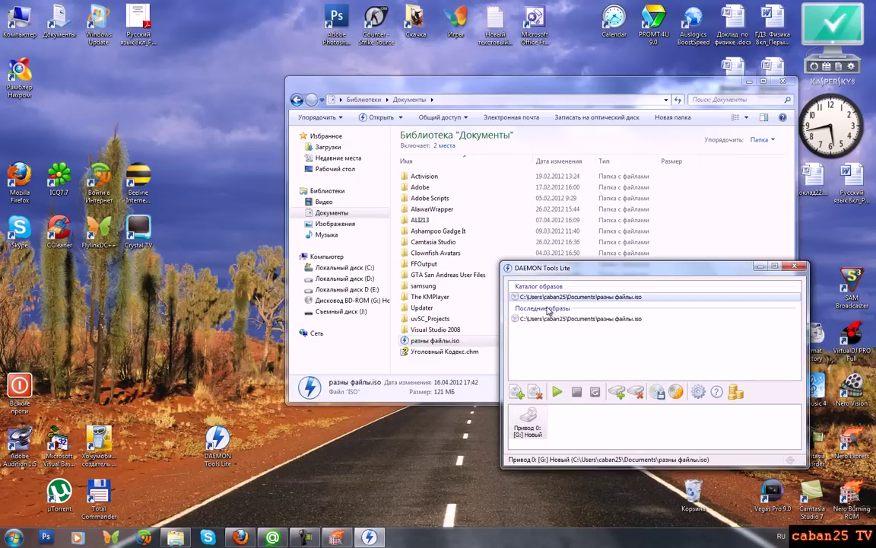
# Step: Browse the mounted virtual disc in drive G: and open hw-18.doc from it
pyautogui.click(357, 300)
pyautogui.moveTo(691, 165); pyautogui.dragTo(489, 186)
pyautogui.click(489, 148)
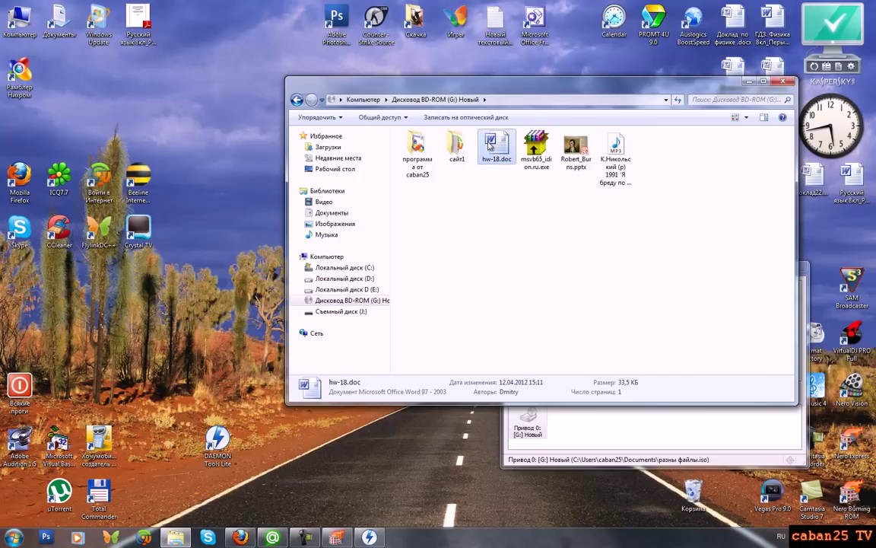
pyautogui.doubleClick(508, 155)
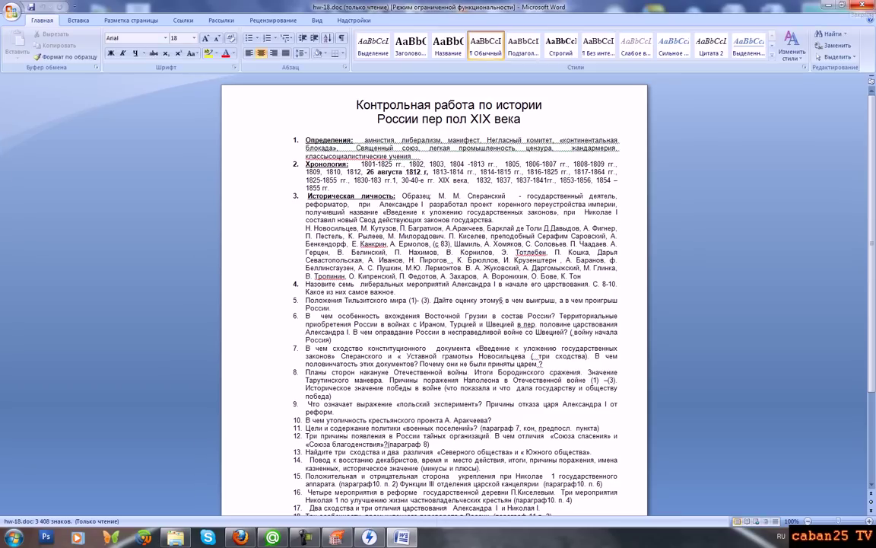
# Step: Close hw-18.doc, open and close Robert_Burns.pptx from the mounted disc, and close the drive G: window
pyautogui.hotkey('alt', 'F4')
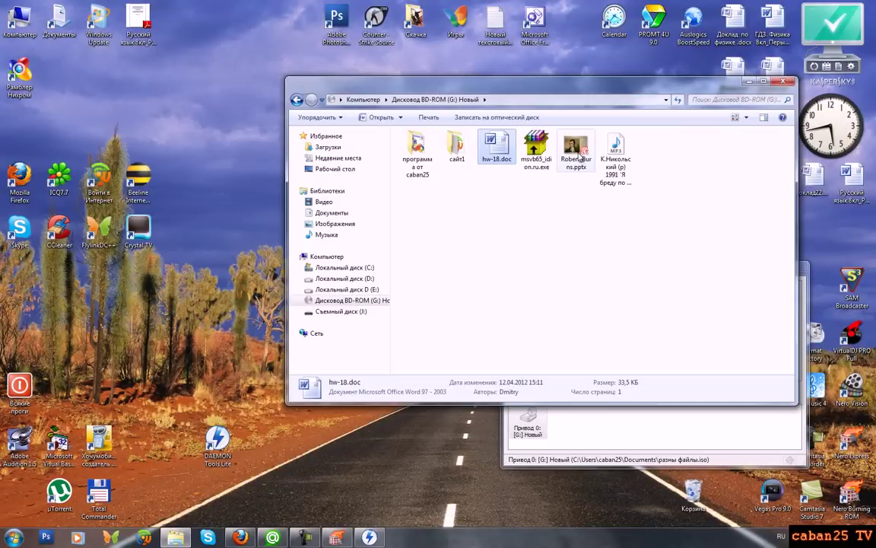
pyautogui.doubleClick(574, 148)
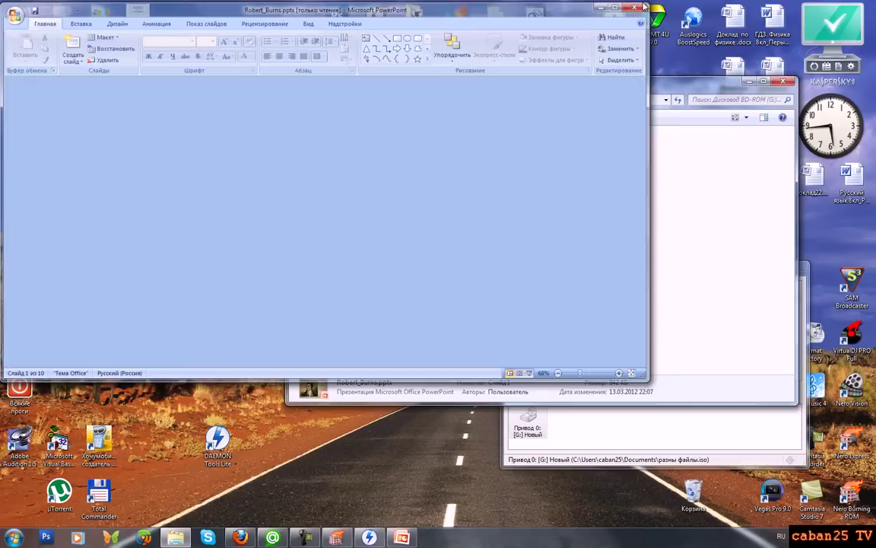
pyautogui.click(642, 6)
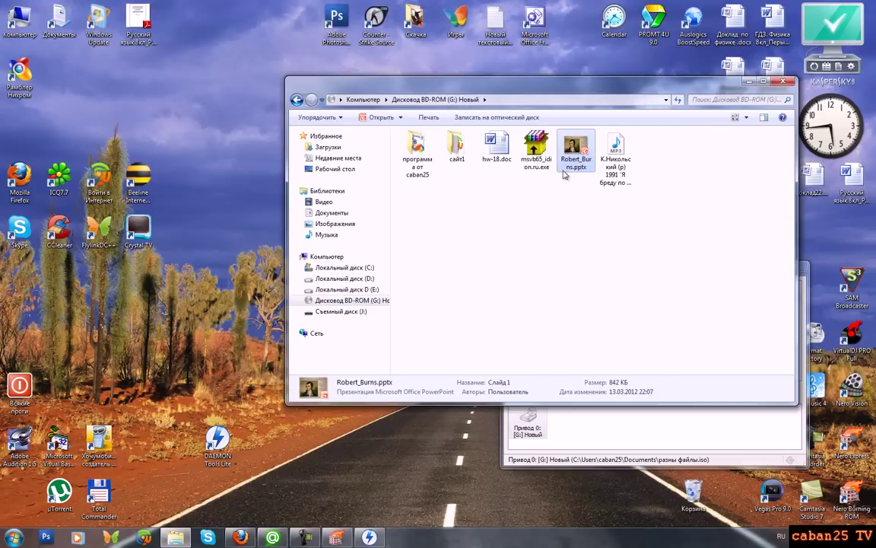
pyautogui.click(296, 100)
pyautogui.click(782, 81)
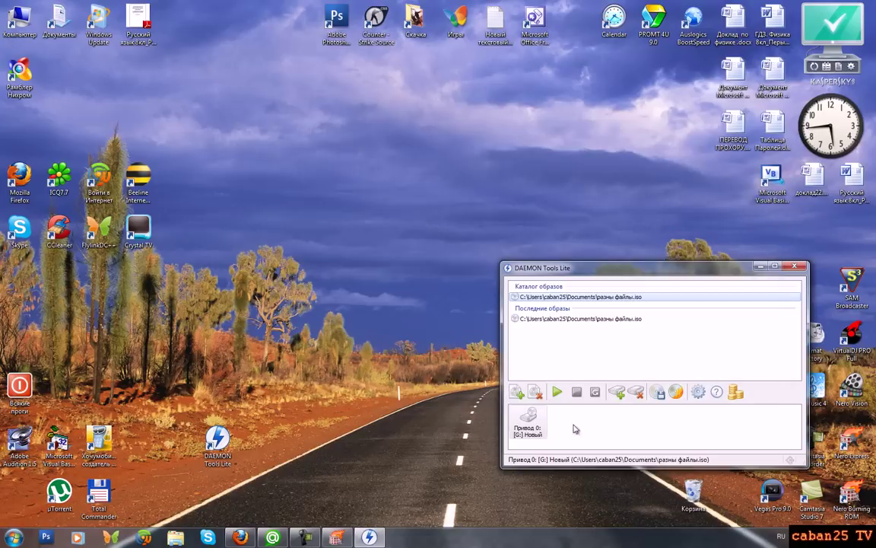
# Step: Remove the virtual drive and delete the разны файлы.iso entries from both the recent images and the image catalog
pyautogui.press('Delete')
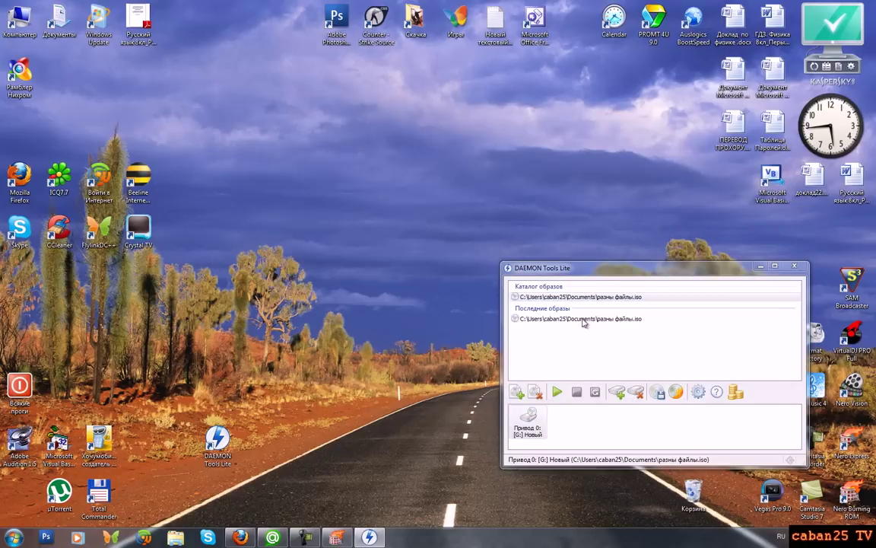
pyautogui.click(533, 319)
pyautogui.press('Delete')
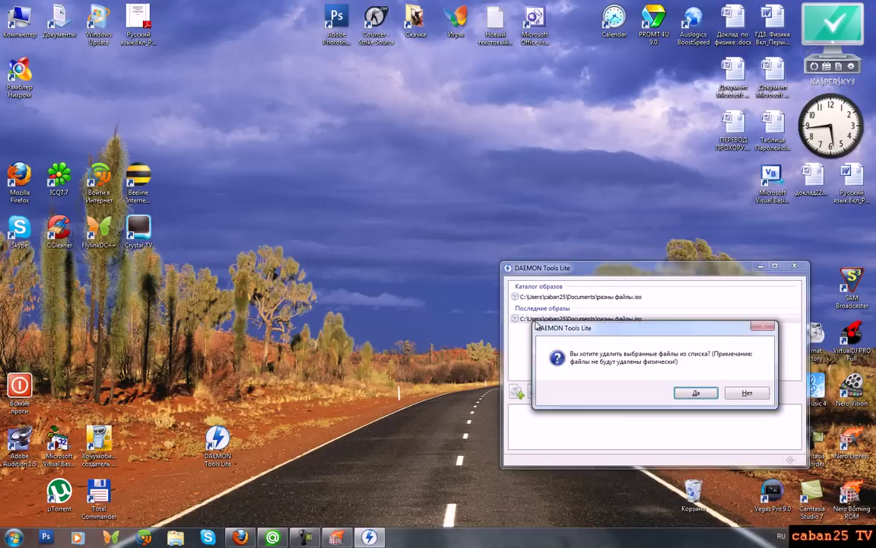
pyautogui.press('Return')
pyautogui.click(548, 298)
pyautogui.press('Delete')
pyautogui.press('Return')
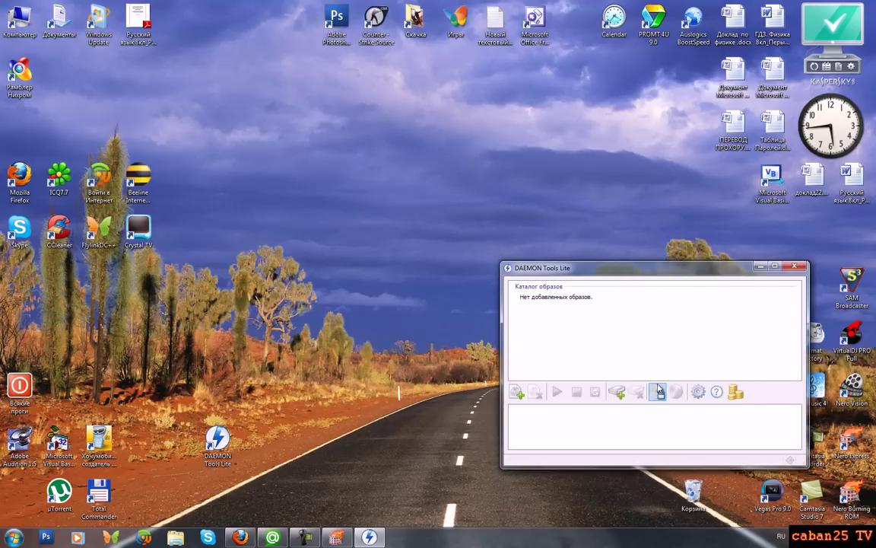
pyautogui.click(796, 537)
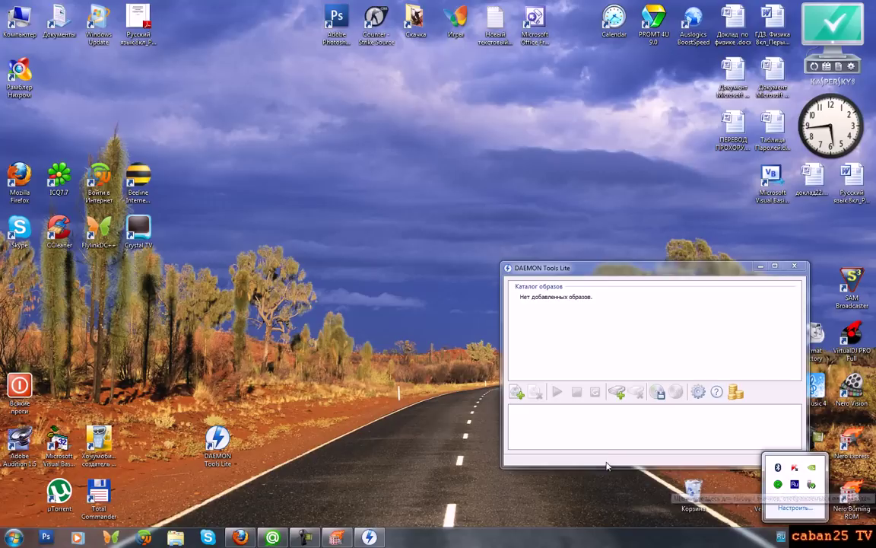
pyautogui.click(574, 359)
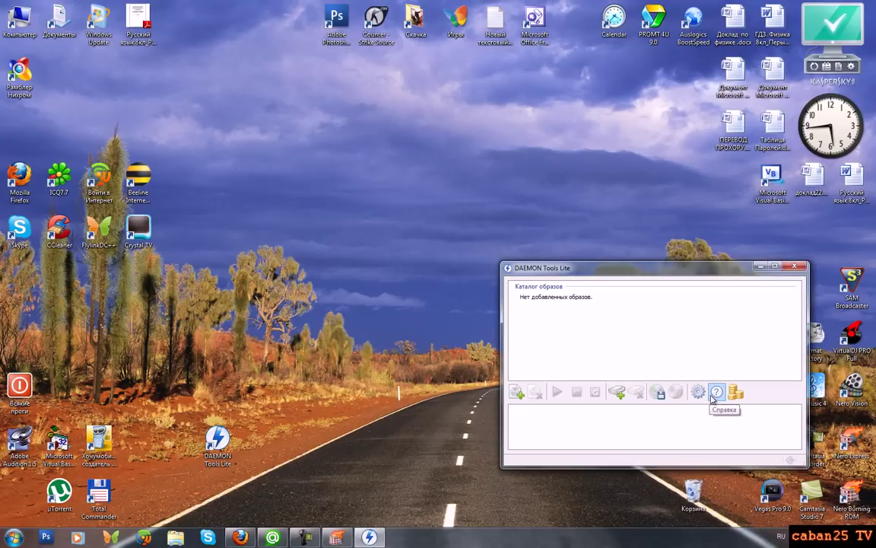
# Step: Open the DAEMON Tools Lite settings and review the general options, hotkeys and file associations
pyautogui.click(698, 395)
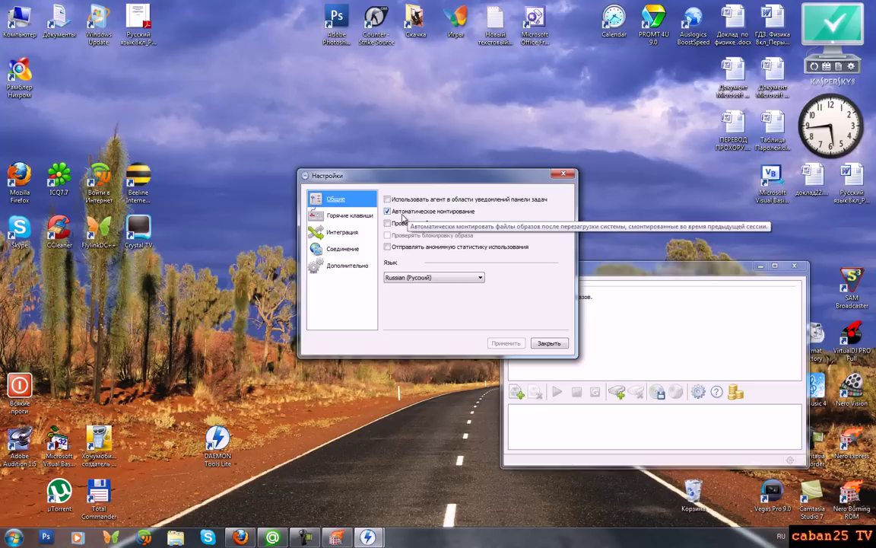
pyautogui.click(346, 215)
pyautogui.click(342, 232)
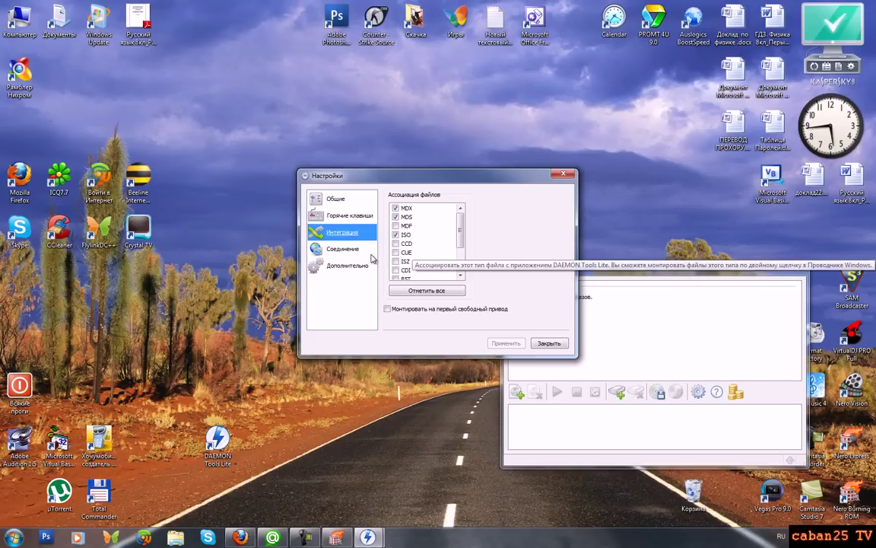
pyautogui.scroll(-2, 460, 270)
pyautogui.scroll(3, 460, 259)
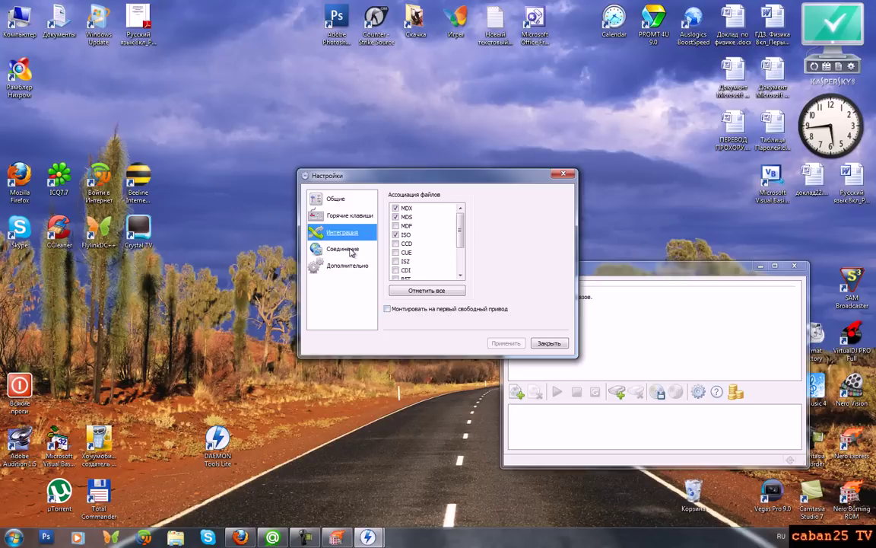
# Step: Try to enable Расширенная эмуляция in the Дополнительно settings, apply it, and close the settings
pyautogui.click(347, 265)
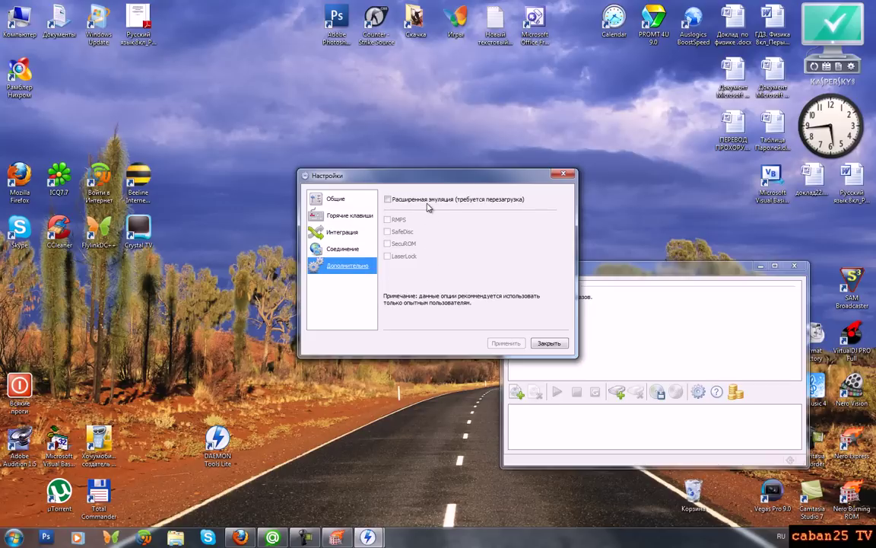
pyautogui.click(477, 201)
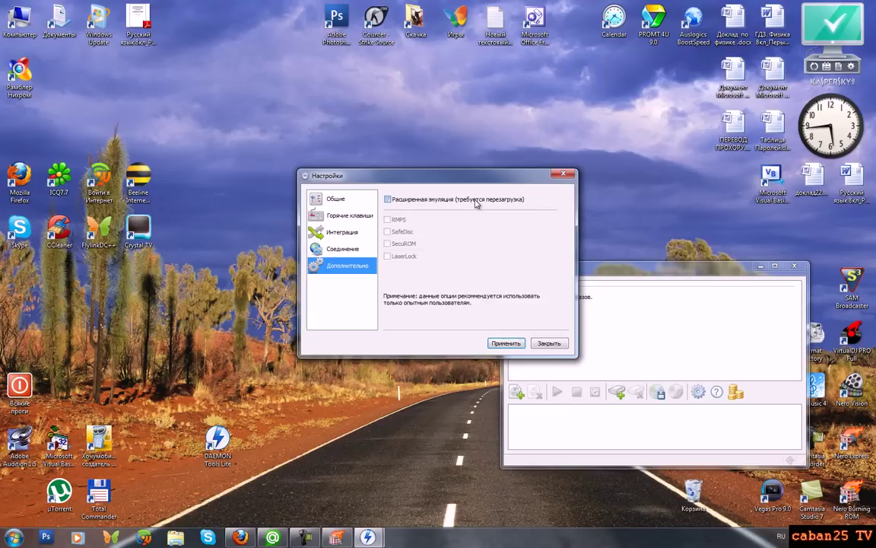
pyautogui.click(513, 346)
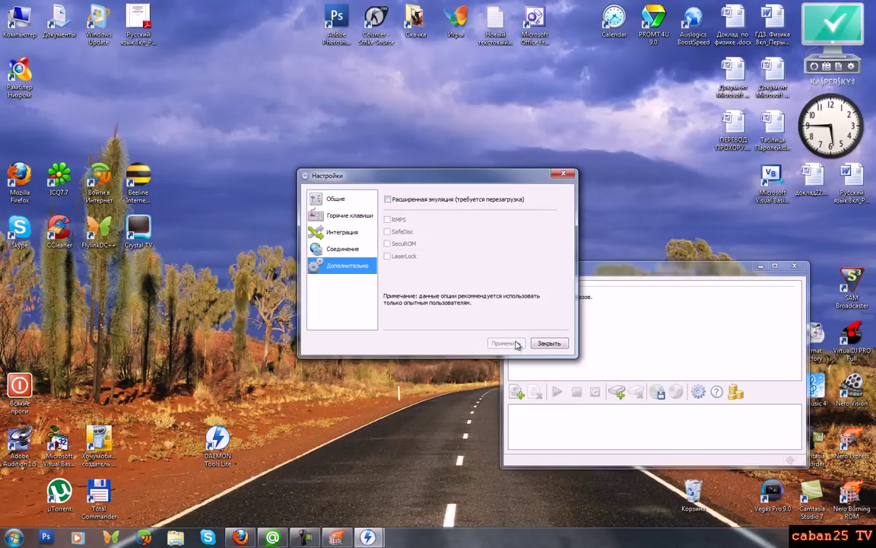
pyautogui.click(548, 344)
# Step: Reposition and close the DAEMON Tools Lite window, and place its desktop shortcut beside the µTorrent shortcut
pyautogui.moveTo(552, 267); pyautogui.dragTo(356, 231)
pyautogui.click(597, 231)
pyautogui.moveTo(226, 432); pyautogui.dragTo(28, 491)
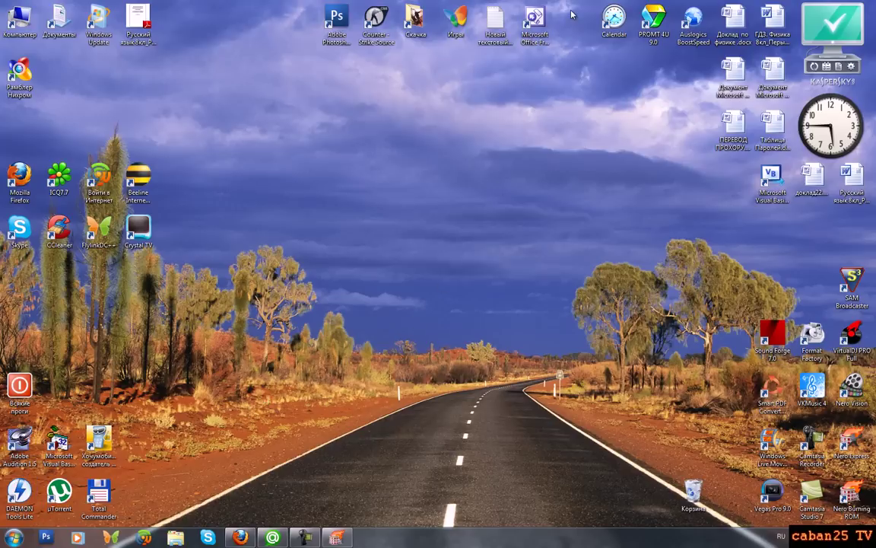
pyautogui.moveTo(573, 13)
pyautogui.mouseDown()
pyautogui.moveTo(319, 99)
pyautogui.moveTo(4, 525)
pyautogui.moveTo(525, 31)
pyautogui.moveTo(580, 4)
pyautogui.mouseUp()
pyautogui.moveTo(742, 164); pyautogui.dragTo(301, 463)
# Step: Move the DAEMON Tools Lite shortcut to the open middle area of the desktop and exit µTorrent
pyautogui.moveTo(23, 509); pyautogui.dragTo(342, 316)
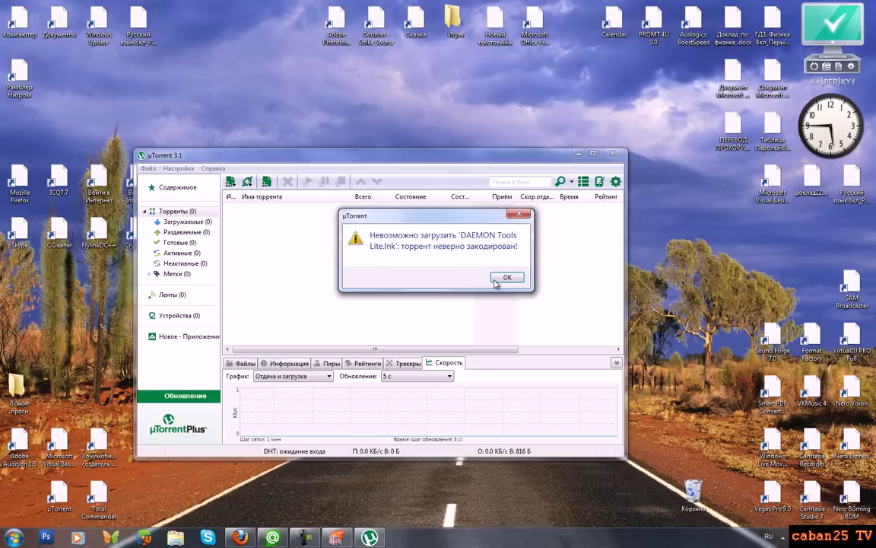
pyautogui.click(502, 277)
pyautogui.click(148, 168)
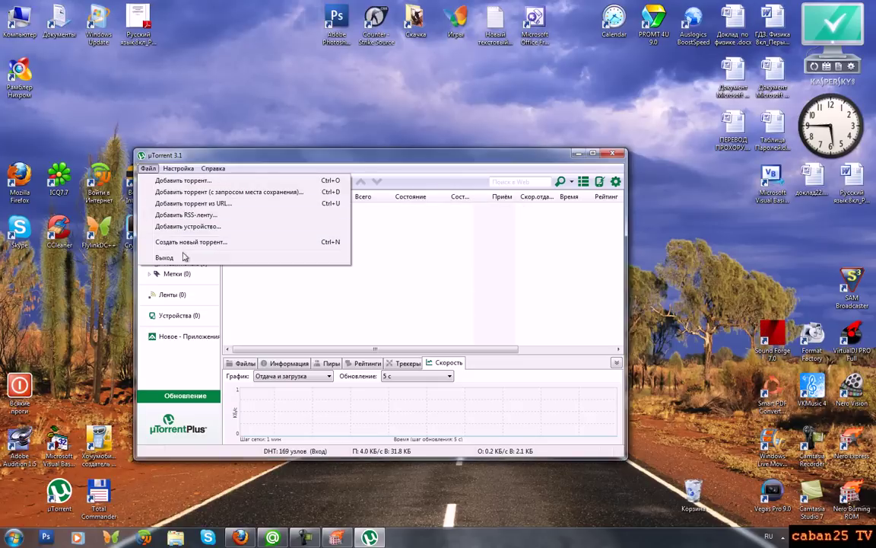
pyautogui.click(156, 254)
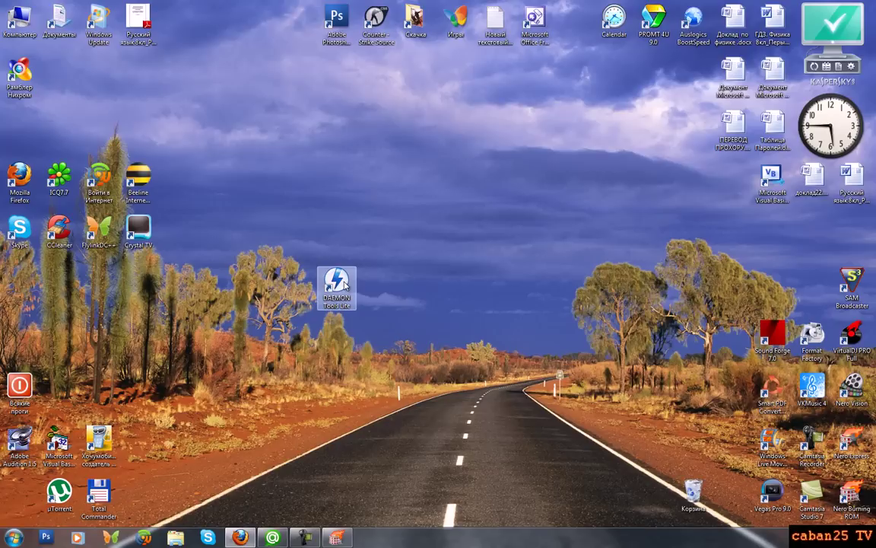